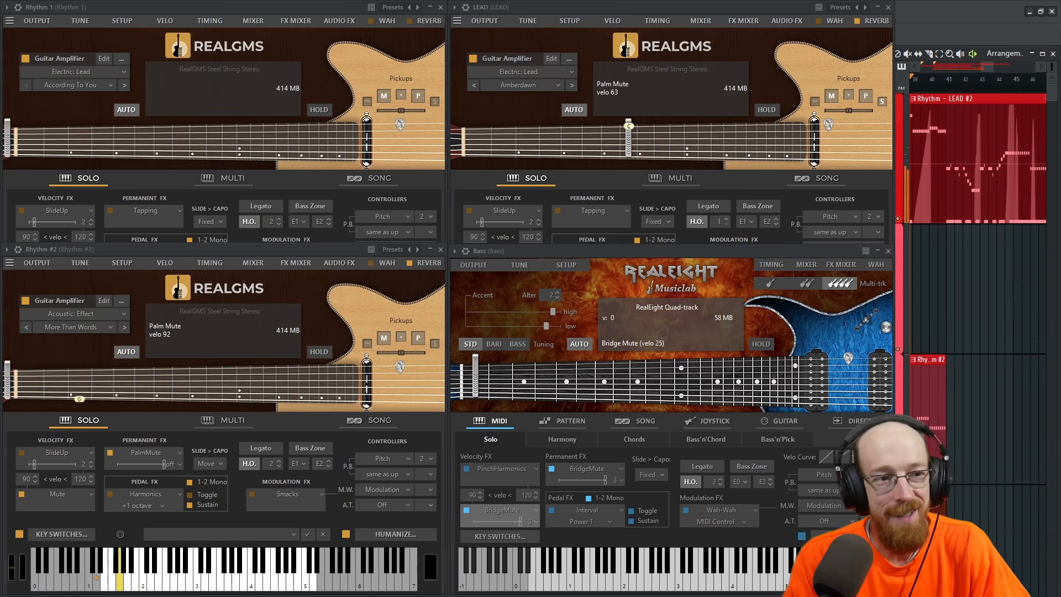
Compare playback of the Rhythm 1 pattern with the guitar's Humanize option switched off and switched back on.
{"action": "key", "text": "space"}
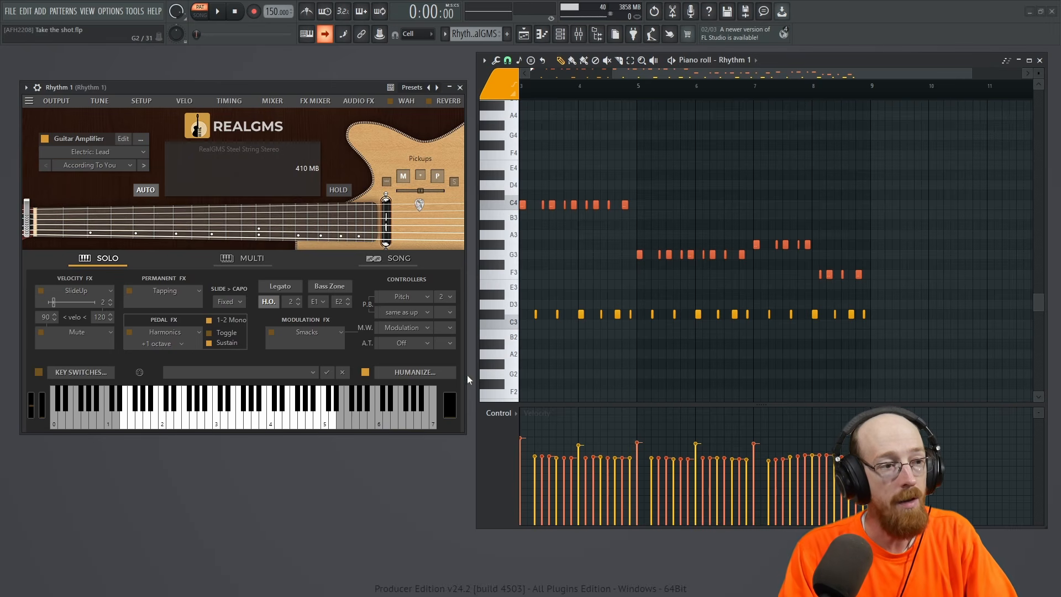
{"action": "left_click", "coordinate": [366, 372]}
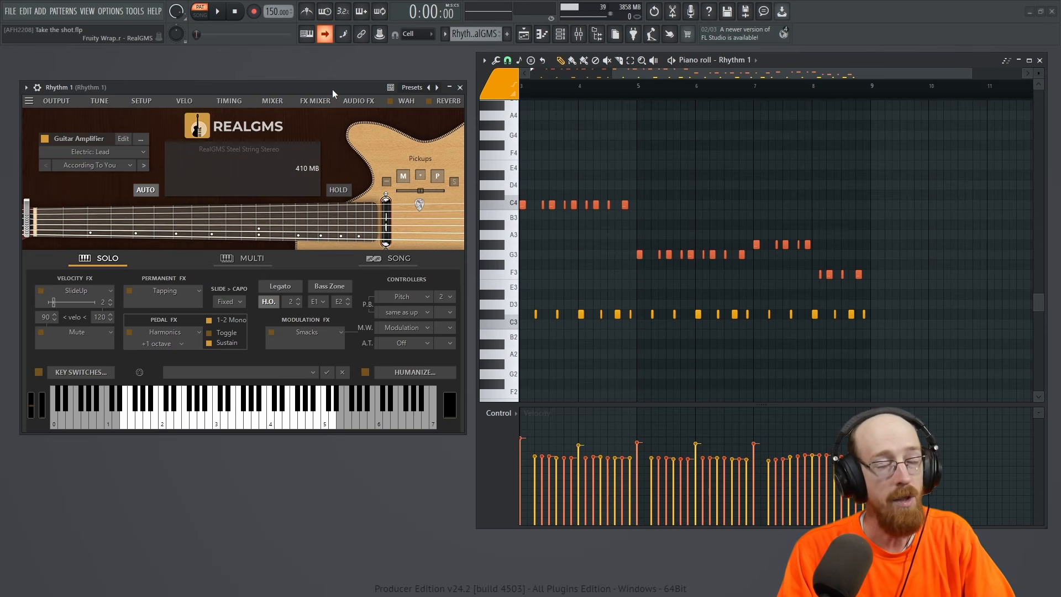
{"action": "key", "text": "space"}
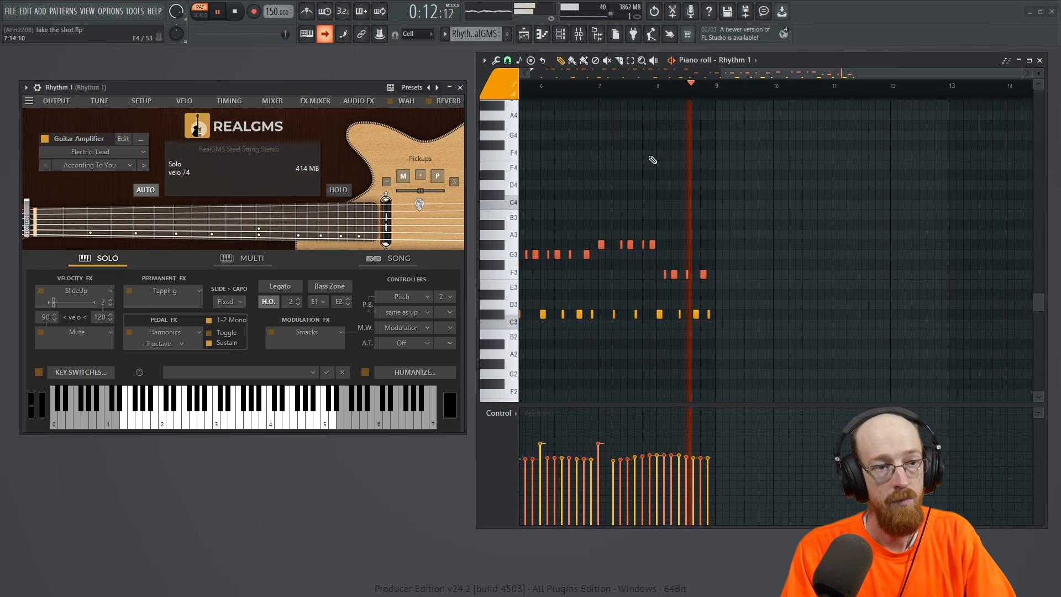
{"action": "key", "text": "space"}
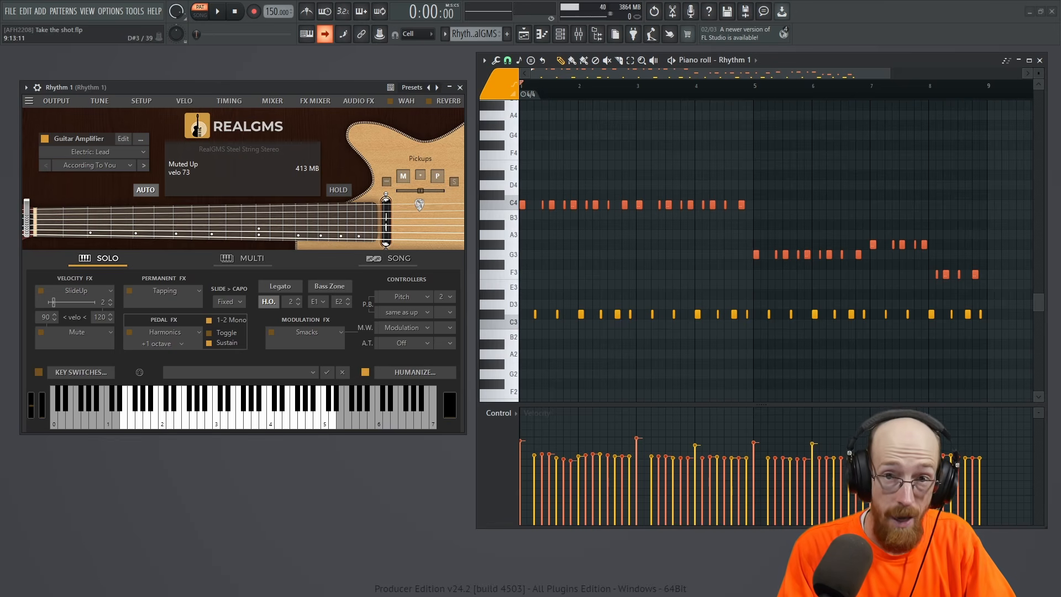
{"action": "key", "text": "space"}
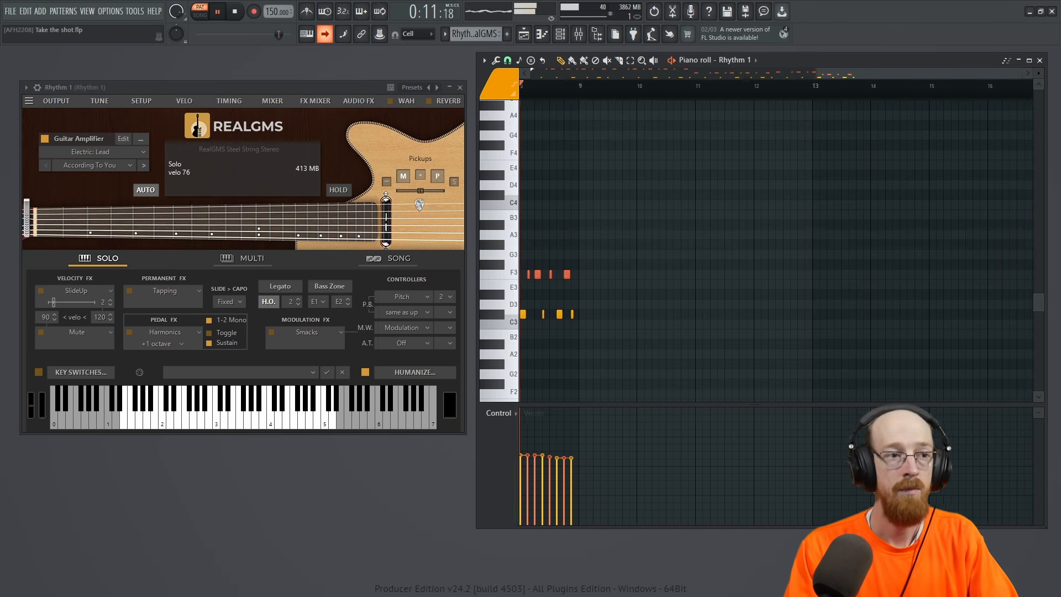
{"action": "key", "text": "space"}
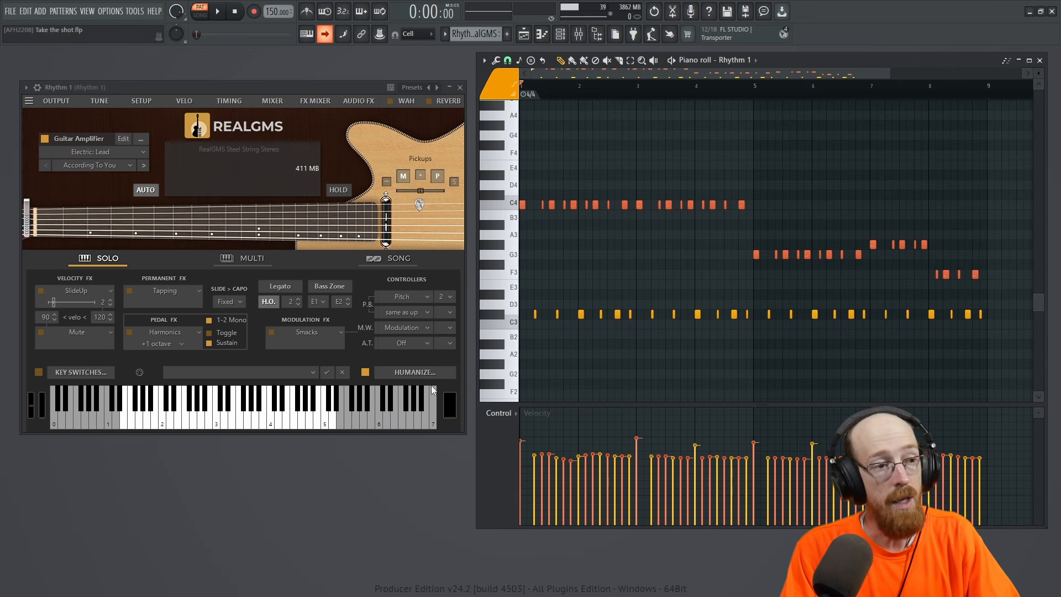
Review the Humanize settings of the Rhythm 1 guitar and of the LEAD guitar.
{"action": "left_click", "coordinate": [408, 372]}
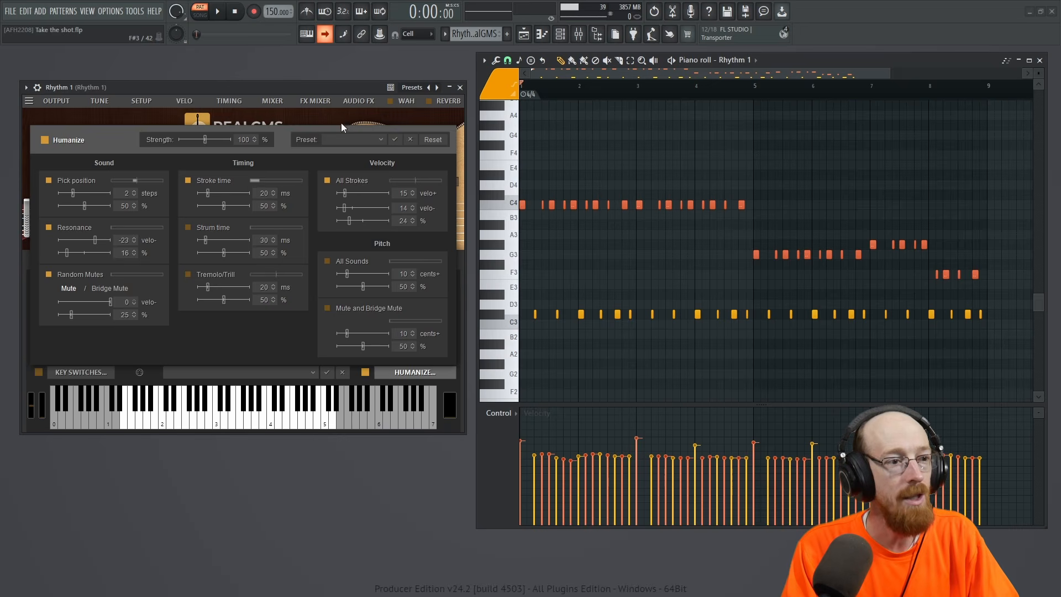
{"action": "left_click", "coordinate": [415, 372]}
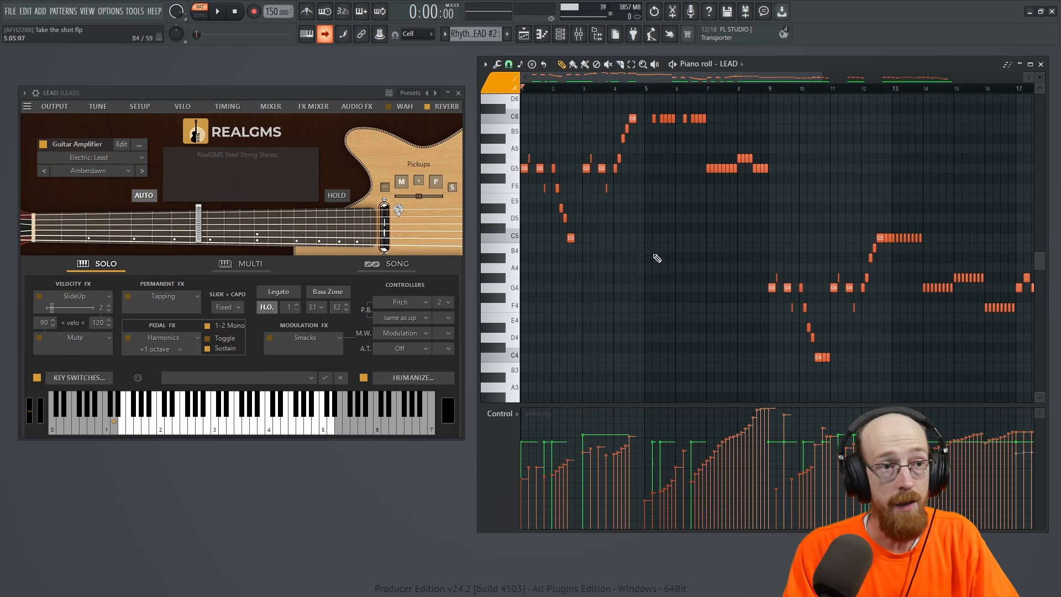
{"action": "scroll", "coordinate": [650, 258], "scroll_direction": "up", "scroll_amount": 5}
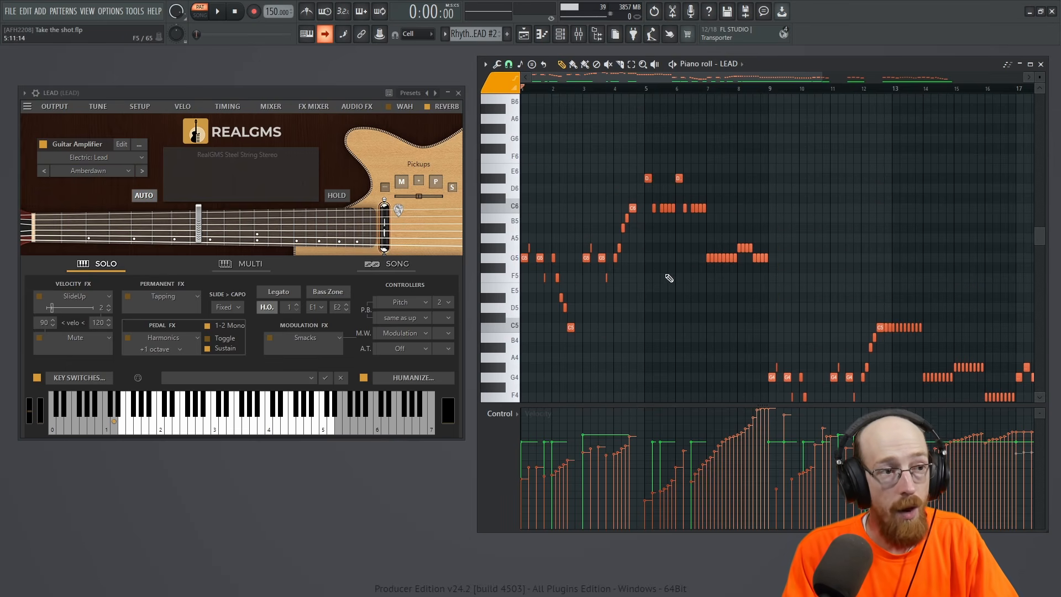
{"action": "left_click", "coordinate": [415, 380]}
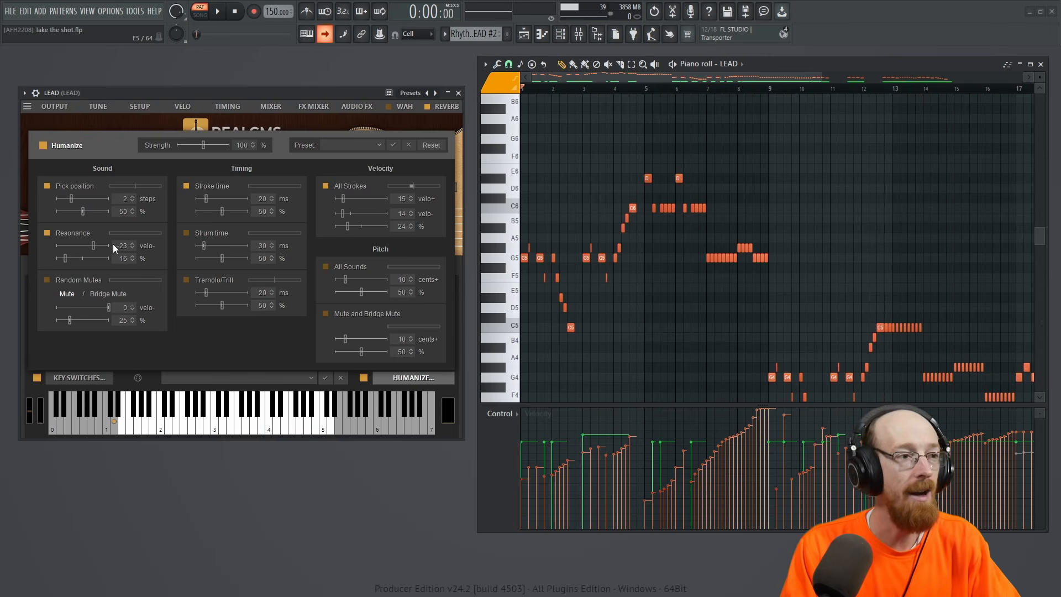
{"action": "left_click", "coordinate": [428, 379]}
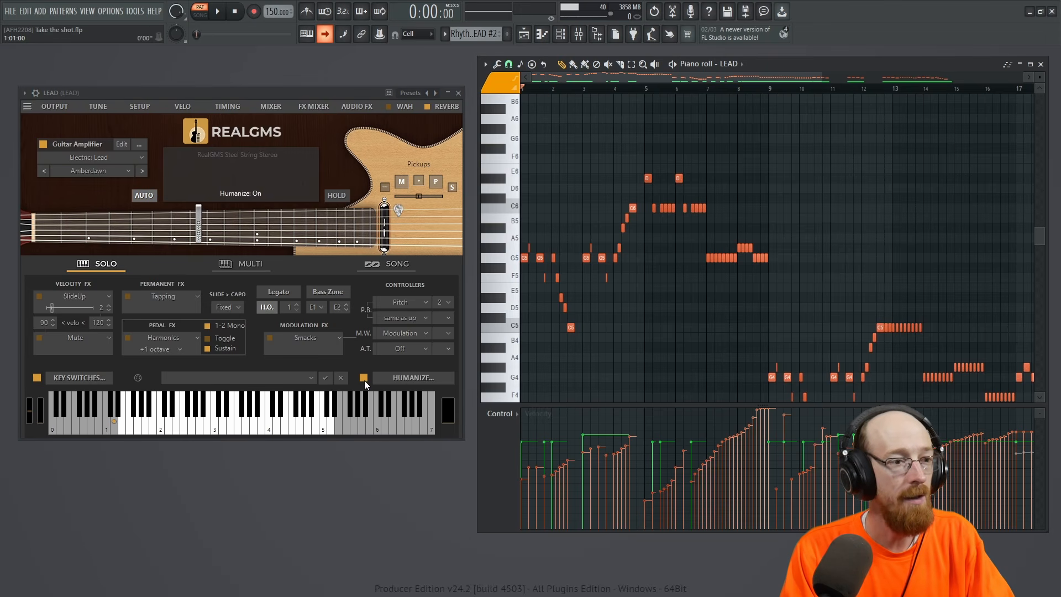
Compare playback of the LEAD pattern with Humanize switched off and switched back on.
{"action": "key", "text": "space"}
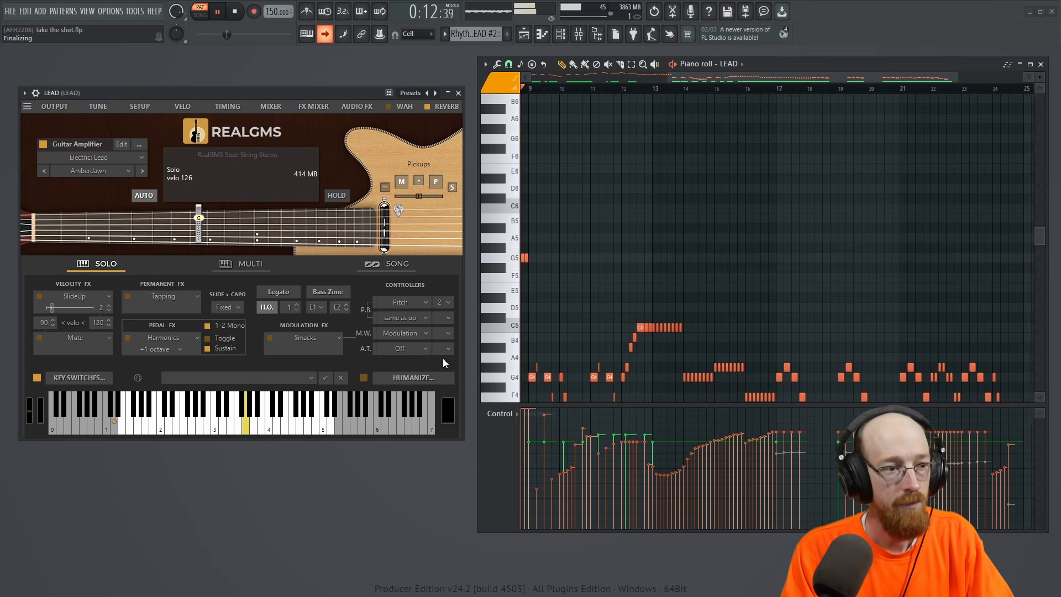
{"action": "key", "text": "space"}
{"action": "left_click", "coordinate": [363, 378]}
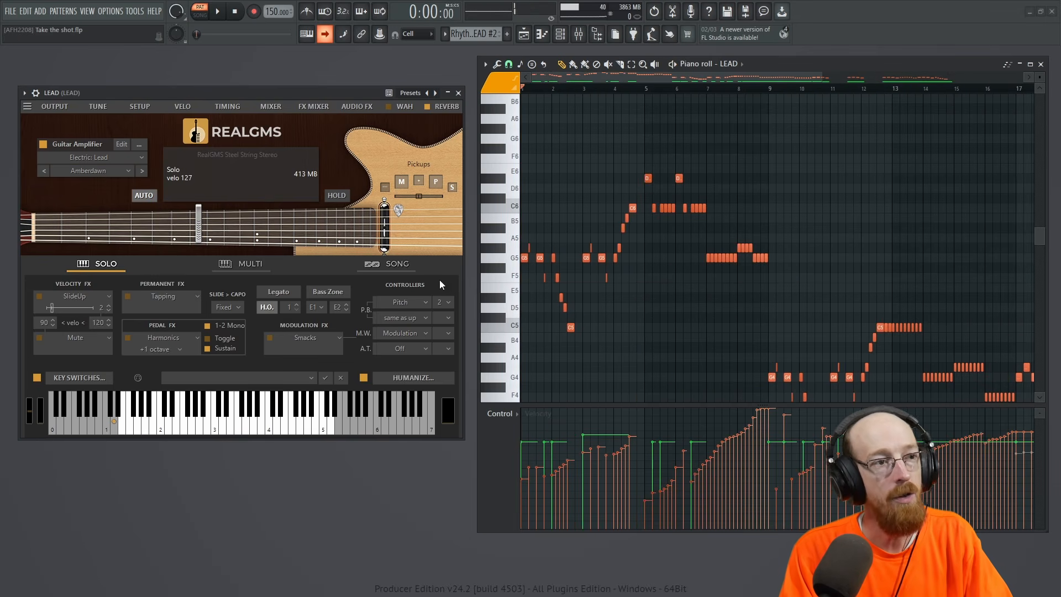
{"action": "key", "text": "space"}
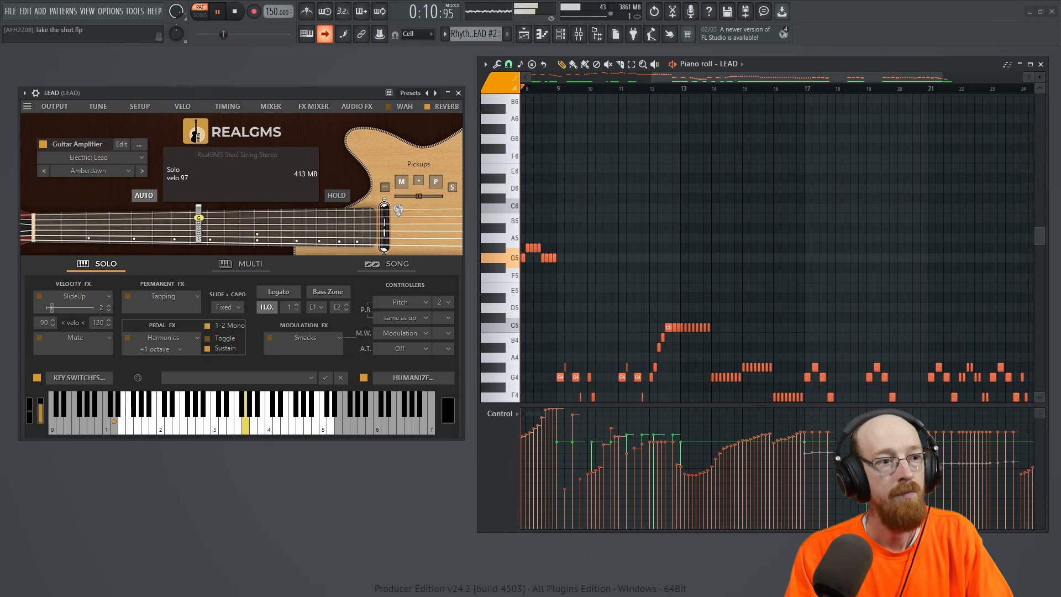
{"action": "key", "text": "space"}
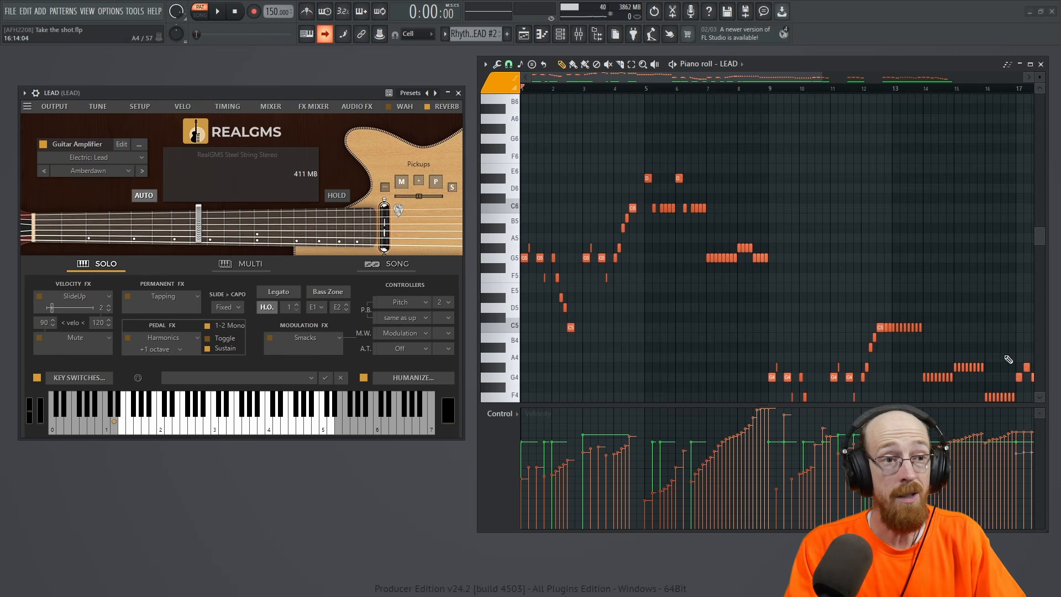
Examine the LEAD notes in the piano roll and the guitar's Random Mutes options in the Humanize settings.
{"action": "left_click_drag", "start_coordinate": [653, 204], "coordinate": [797, 275]}
{"action": "left_click", "coordinate": [806, 217], "text": "ctrl"}
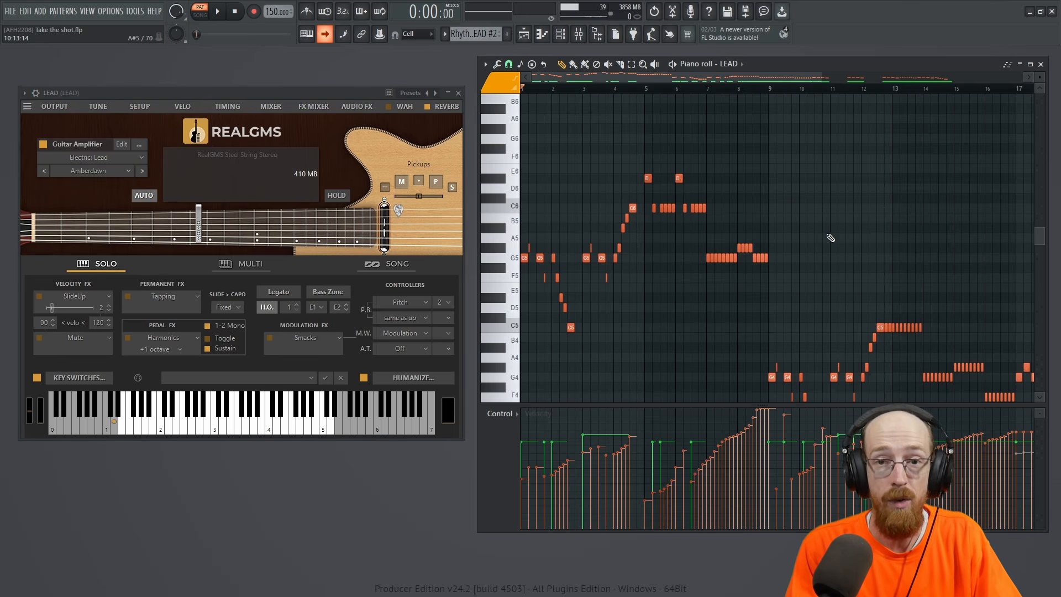
{"action": "left_click", "coordinate": [414, 378]}
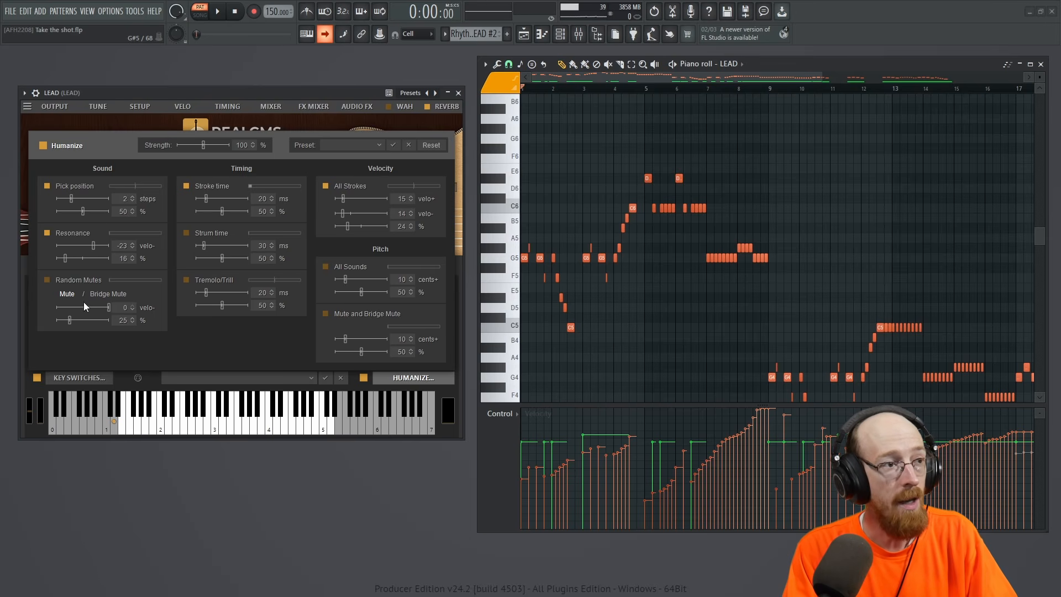
{"action": "left_click", "coordinate": [414, 378]}
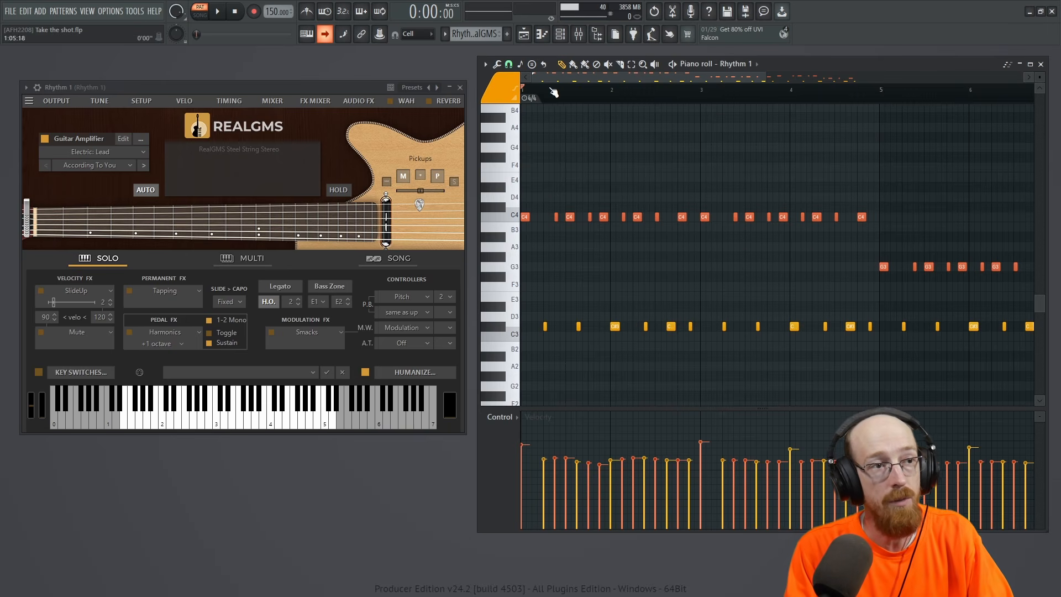
Play the opening of the Rhythm 1 pattern and highlight all its C4 notes, followed by all its C#3 notes.
{"action": "key", "text": "space"}
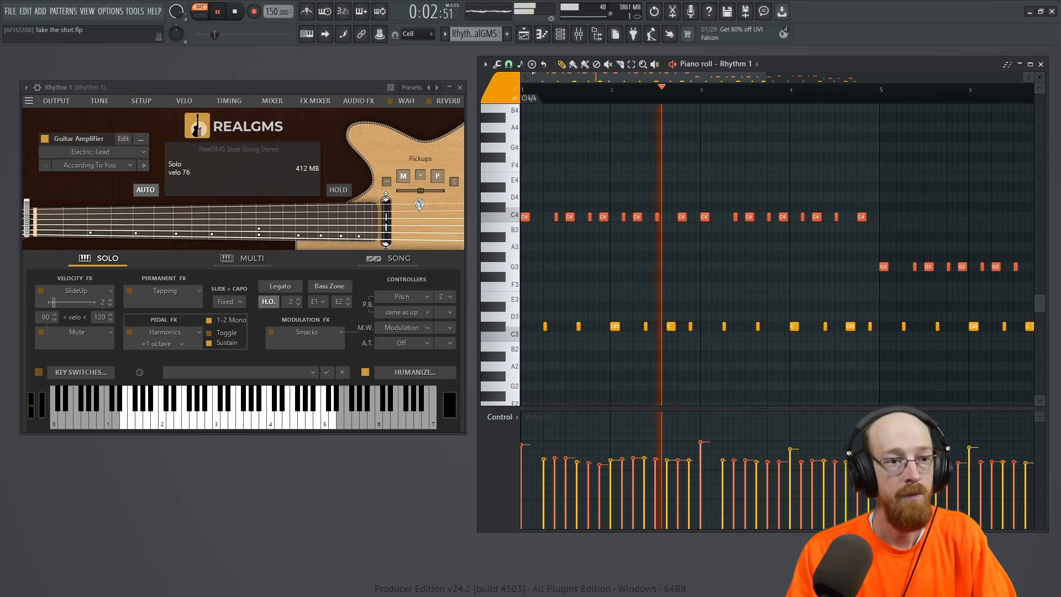
{"action": "key", "text": "space"}
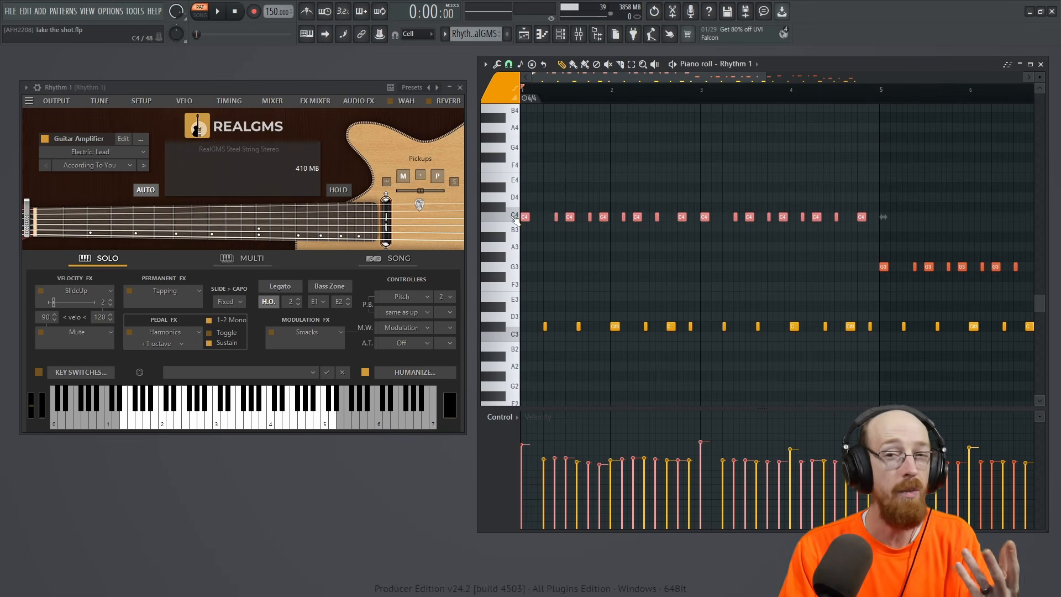
{"action": "left_click", "coordinate": [568, 346]}
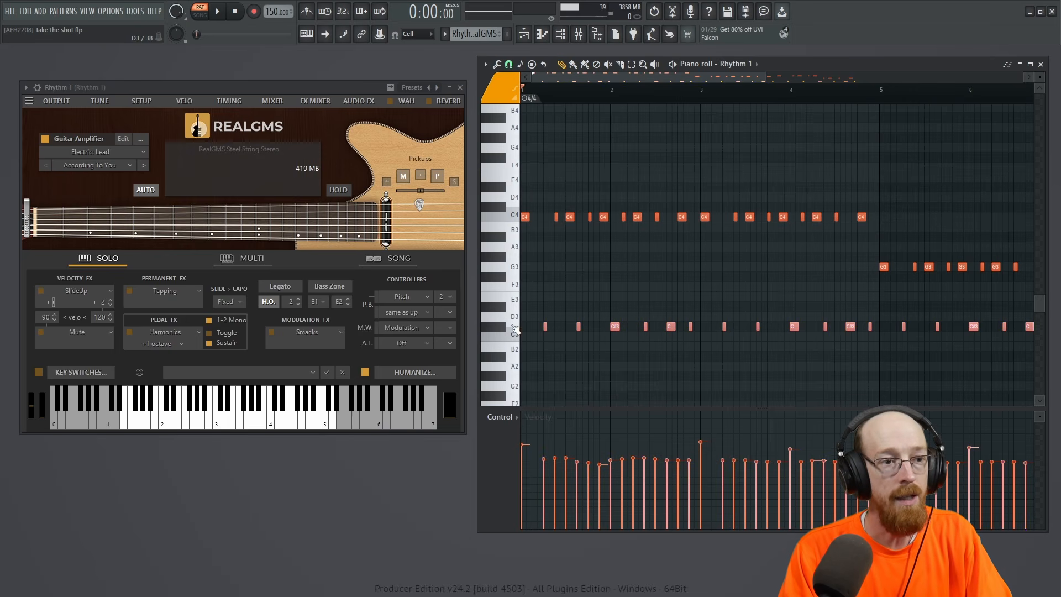
{"action": "left_click", "coordinate": [617, 248], "text": "ctrl"}
Assign colour group 13 to the first C4 note and the first C#3 note of the Rhythm 1 pattern.
{"action": "left_click_drag", "start_coordinate": [522, 203], "coordinate": [551, 340]}
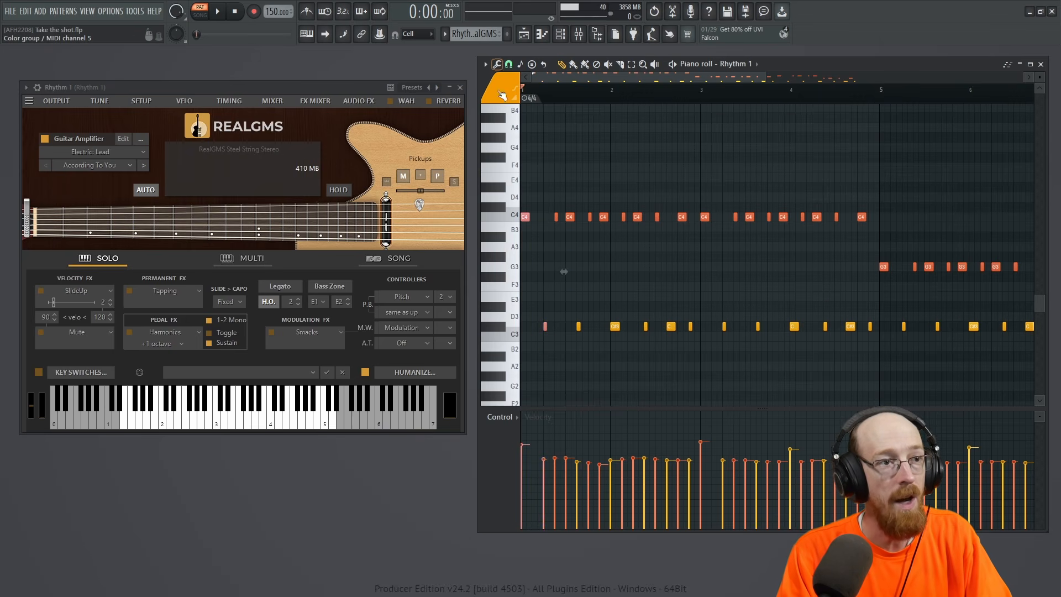
{"action": "left_click", "coordinate": [500, 88]}
{"action": "left_click", "coordinate": [563, 122]}
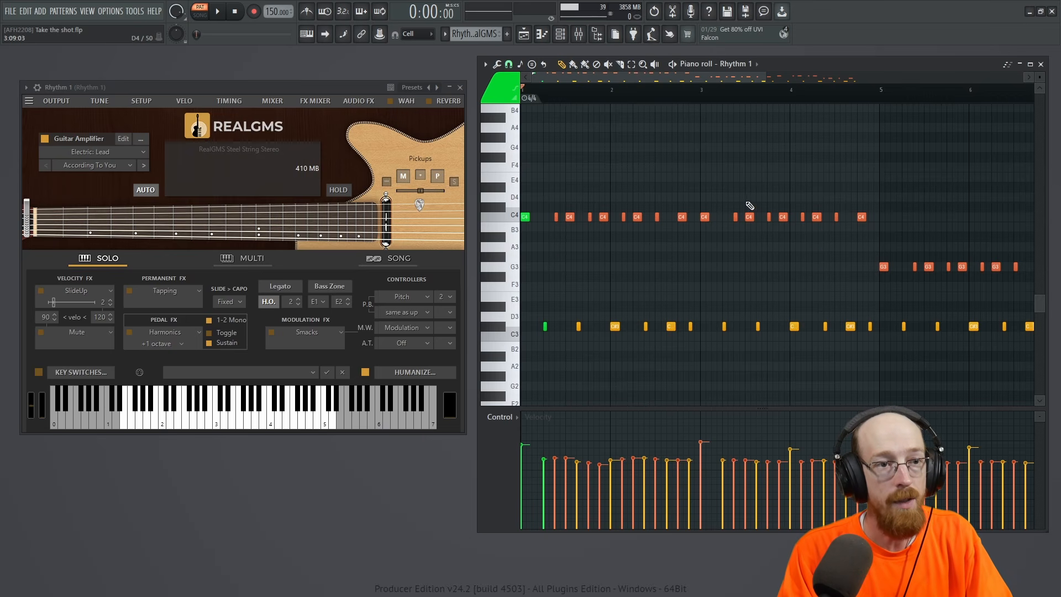
Examine how the Rhythm 1 riff is grouped by highlighting short clusters of C4 and C#3 notes in turn.
{"action": "left_click_drag", "start_coordinate": [746, 202], "coordinate": [798, 356]}
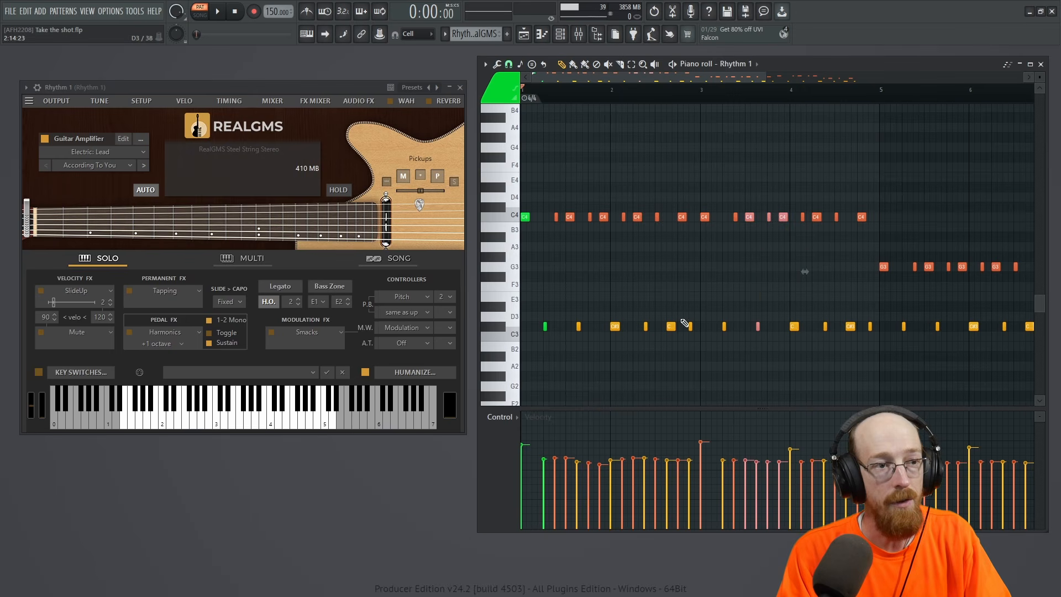
{"action": "left_click_drag", "start_coordinate": [552, 217], "coordinate": [575, 221]}
{"action": "left_click_drag", "start_coordinate": [577, 313], "coordinate": [585, 341]}
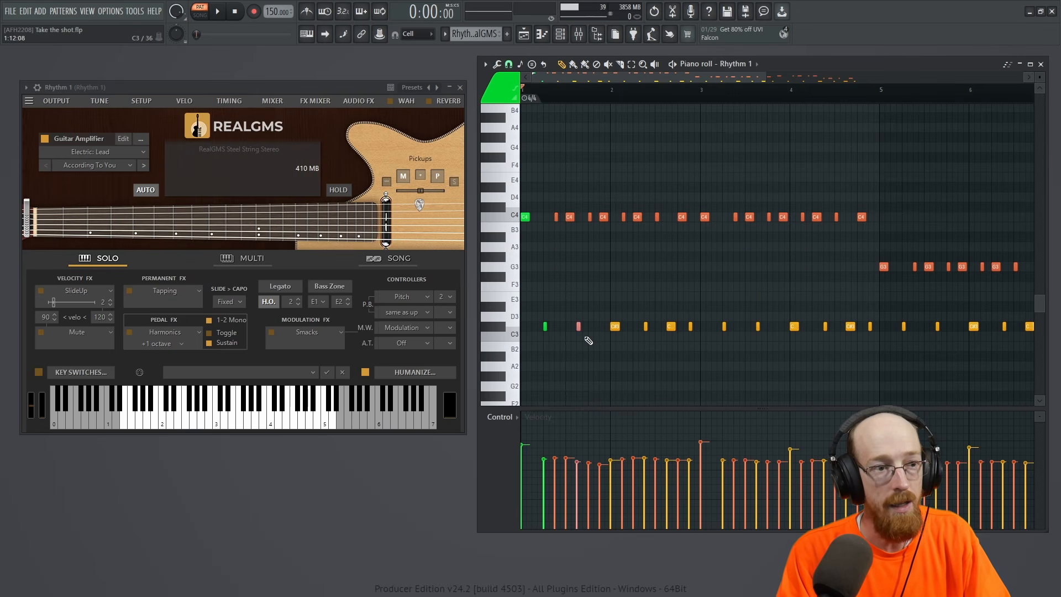
{"action": "left_click_drag", "start_coordinate": [585, 217], "coordinate": [607, 220]}
{"action": "left_click_drag", "start_coordinate": [607, 303], "coordinate": [618, 338]}
{"action": "left_click_drag", "start_coordinate": [618, 215], "coordinate": [636, 221]}
{"action": "left_click_drag", "start_coordinate": [640, 304], "coordinate": [651, 346]}
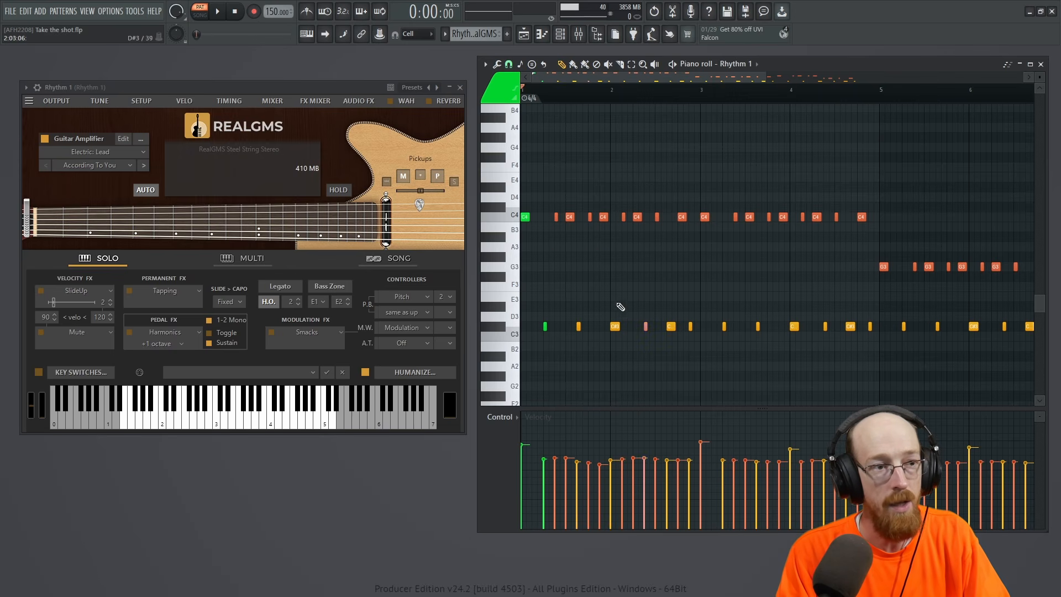
Assign colour group 5 to the second phrase of the Rhythm 1 riff, from mid-bar 1 to mid-bar 2.
{"action": "left_click_drag", "start_coordinate": [554, 203], "coordinate": [652, 356]}
{"action": "left_click", "coordinate": [503, 98]}
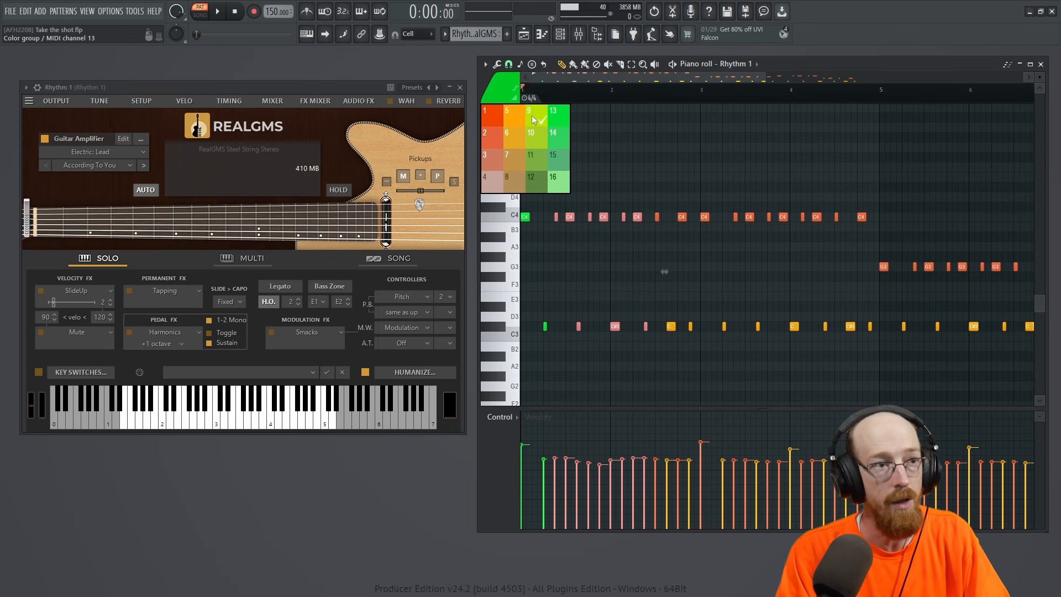
{"action": "left_click", "coordinate": [514, 122]}
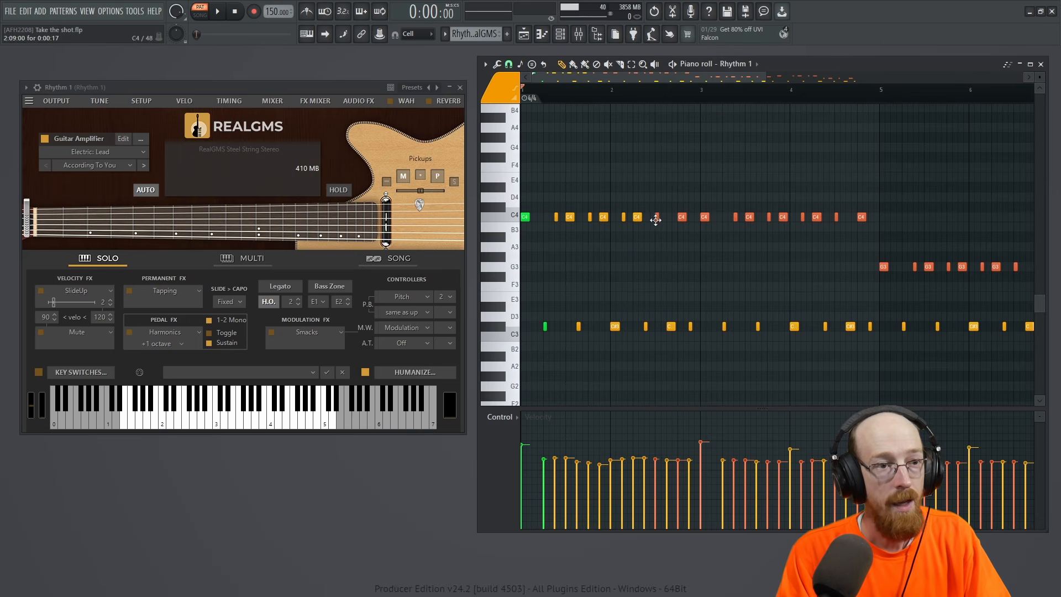
Assign colour group 4 to the closing phrase of the riff in the second half of bar 2.
{"action": "left_click_drag", "start_coordinate": [653, 194], "coordinate": [698, 343]}
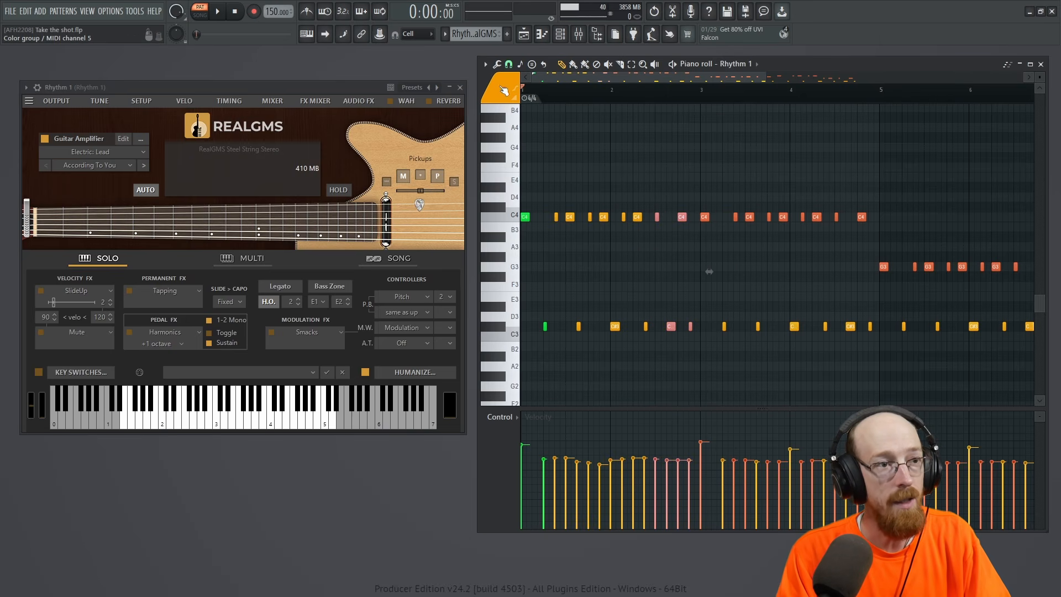
{"action": "left_click", "coordinate": [501, 94]}
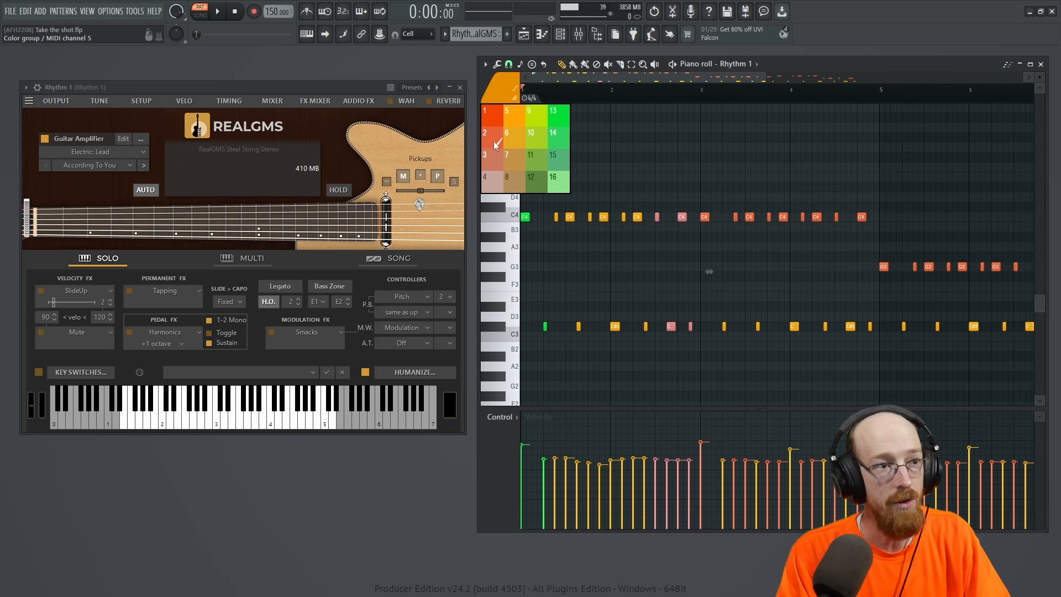
{"action": "left_click", "coordinate": [494, 180]}
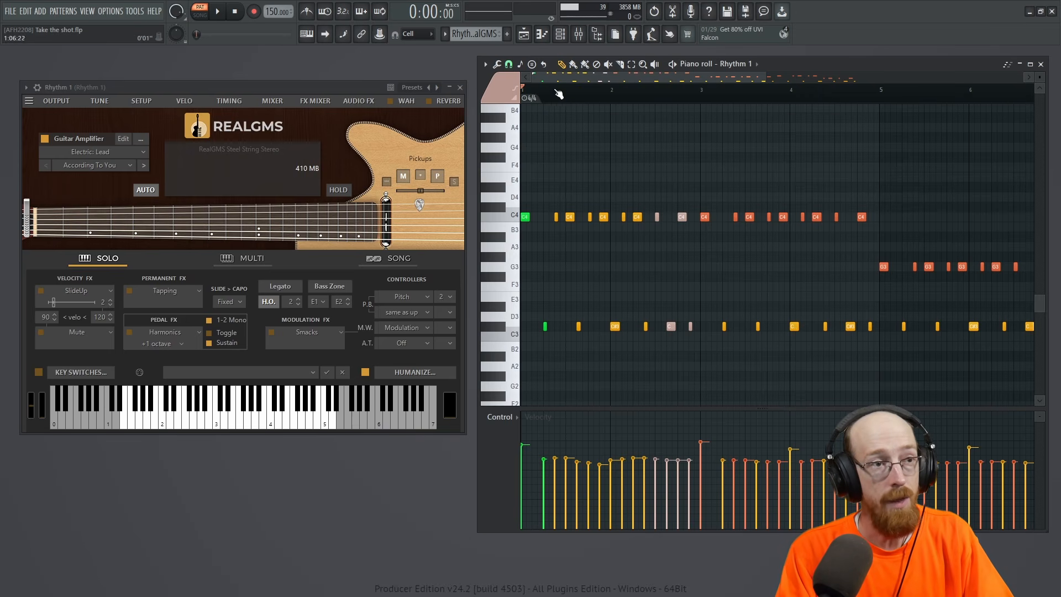
Play the Rhythm 1 pattern with its colour-coded phrases through to about bar 8.
{"action": "key", "text": "space"}
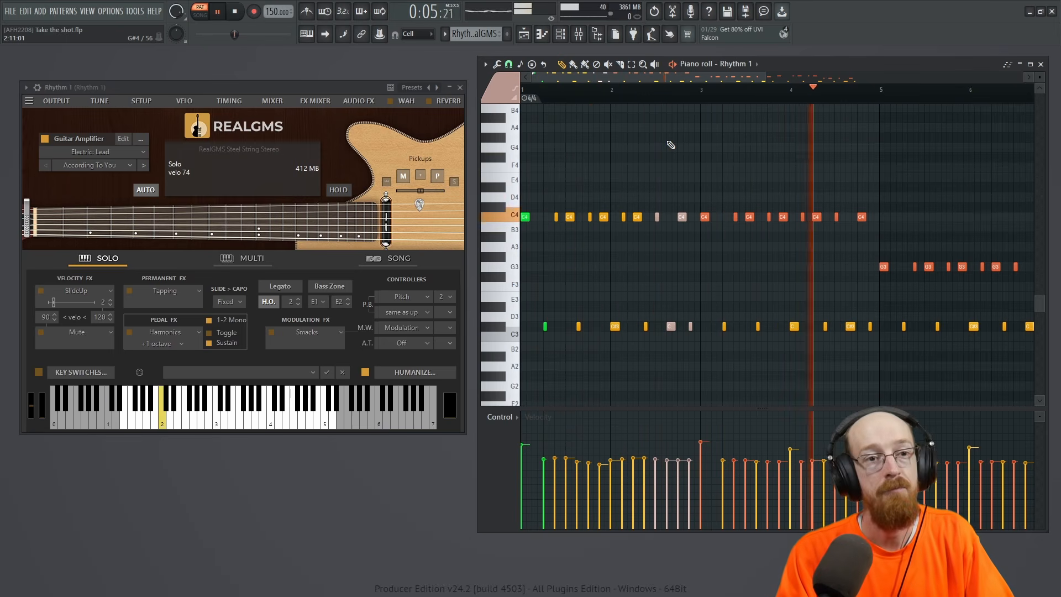
{"action": "left_click_drag", "start_coordinate": [899, 177], "coordinate": [575, 133]}
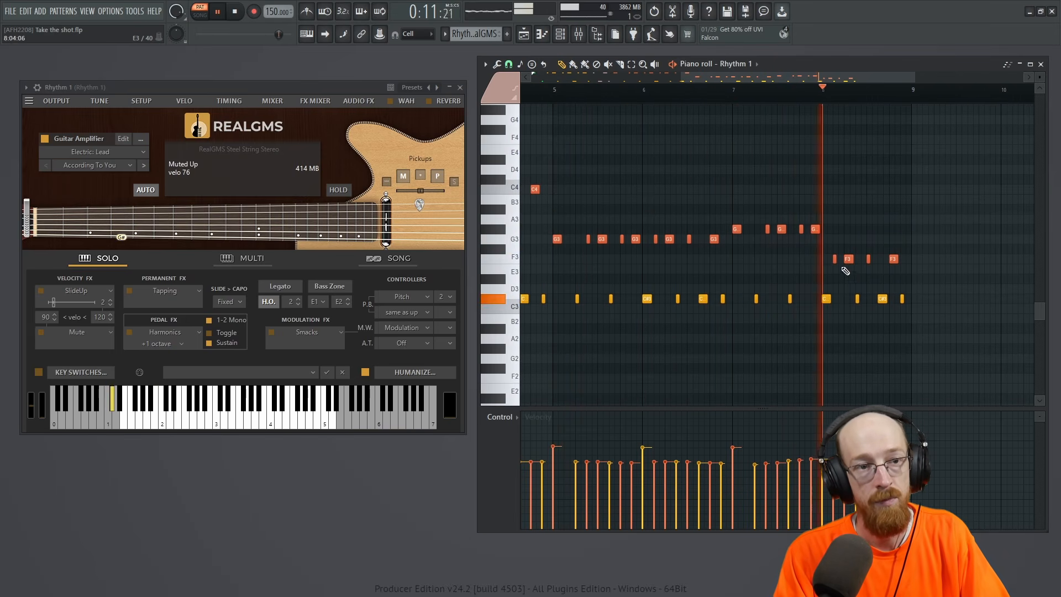
{"action": "key", "text": "space"}
Examine the LEAD melody and highlight the run of repeated G5 notes in bar 7.
{"action": "left_click_drag", "start_coordinate": [620, 184], "coordinate": [939, 219]}
{"action": "left_click_drag", "start_coordinate": [722, 266], "coordinate": [763, 277]}
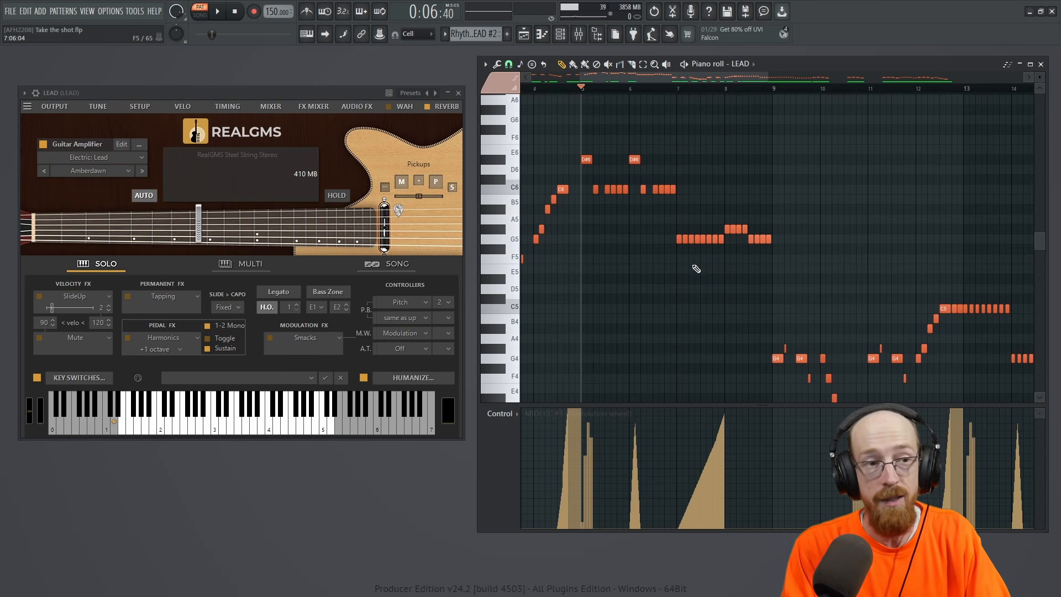
{"action": "left_click_drag", "start_coordinate": [679, 244], "coordinate": [730, 250]}
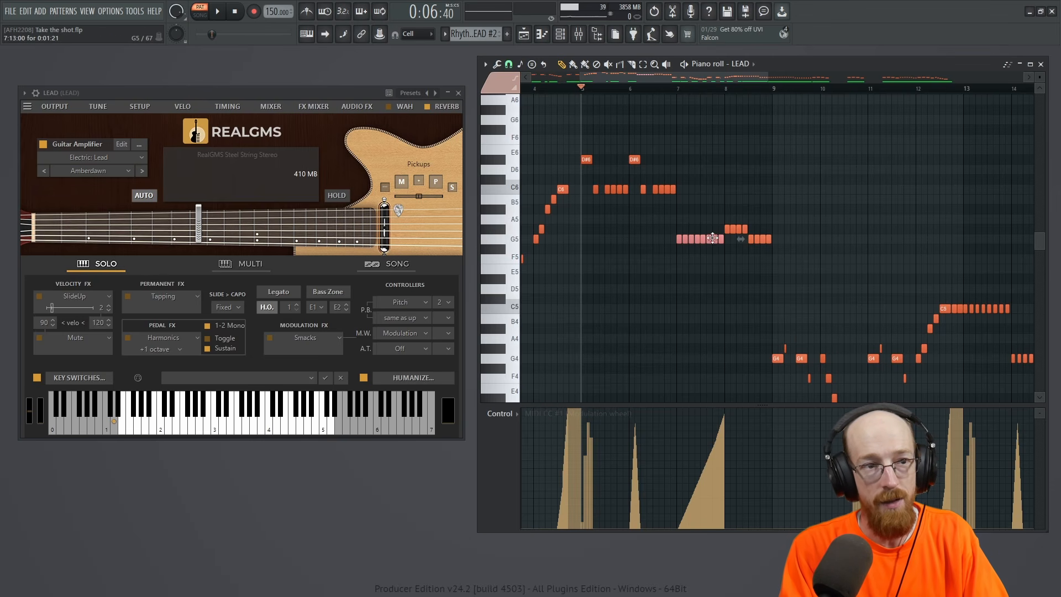
Highlight the four repeated notes above the G5 run in bar 8 and play the LEAD melody from bar 5.
{"action": "left_click_drag", "start_coordinate": [754, 226], "coordinate": [754, 227]}
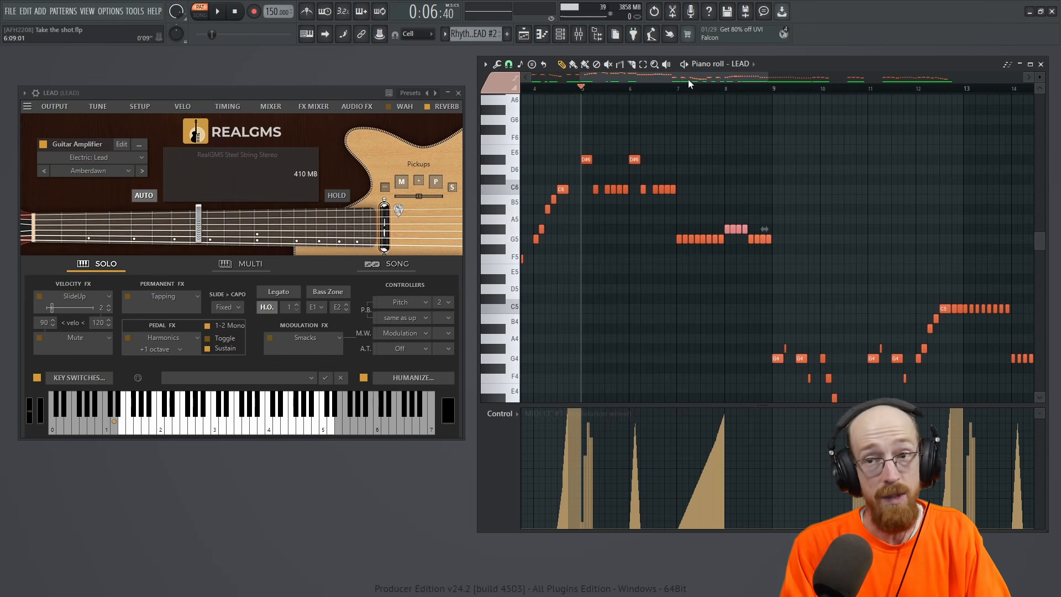
{"action": "key", "text": "space"}
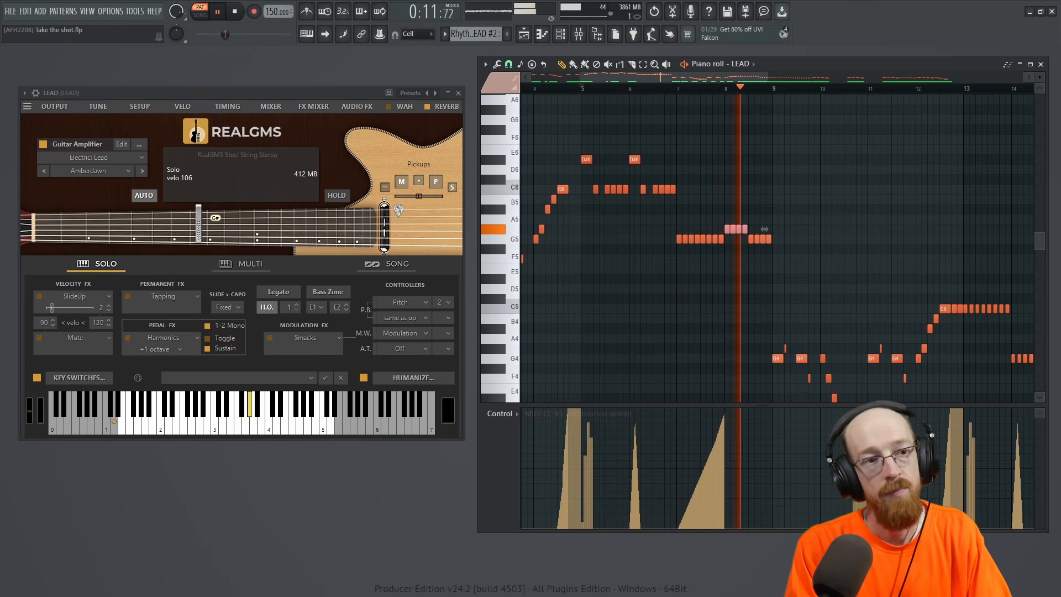
{"action": "key", "text": "space"}
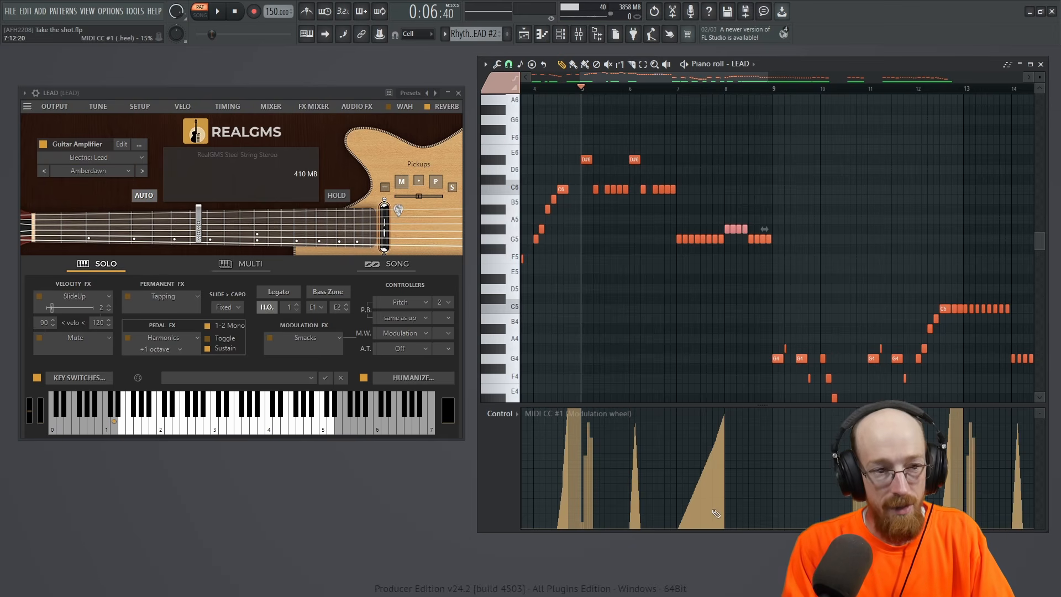
Reduce the height of the modulation wheel lane and select the LEAD notes in bars 5 and 6.
{"action": "left_click_drag", "start_coordinate": [749, 407], "coordinate": [763, 444]}
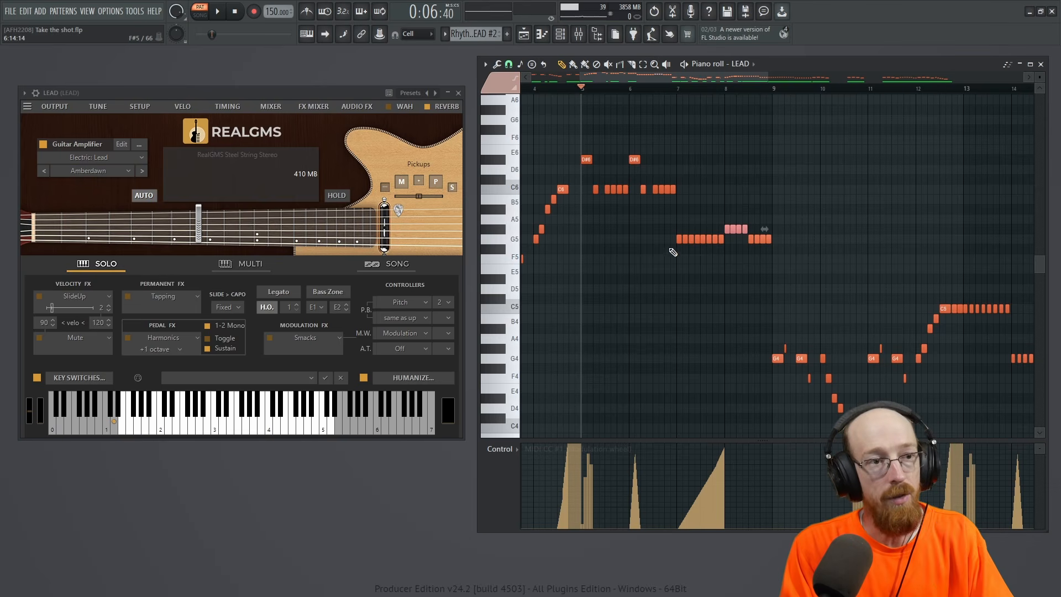
{"action": "left_click_drag", "start_coordinate": [580, 145], "coordinate": [719, 214]}
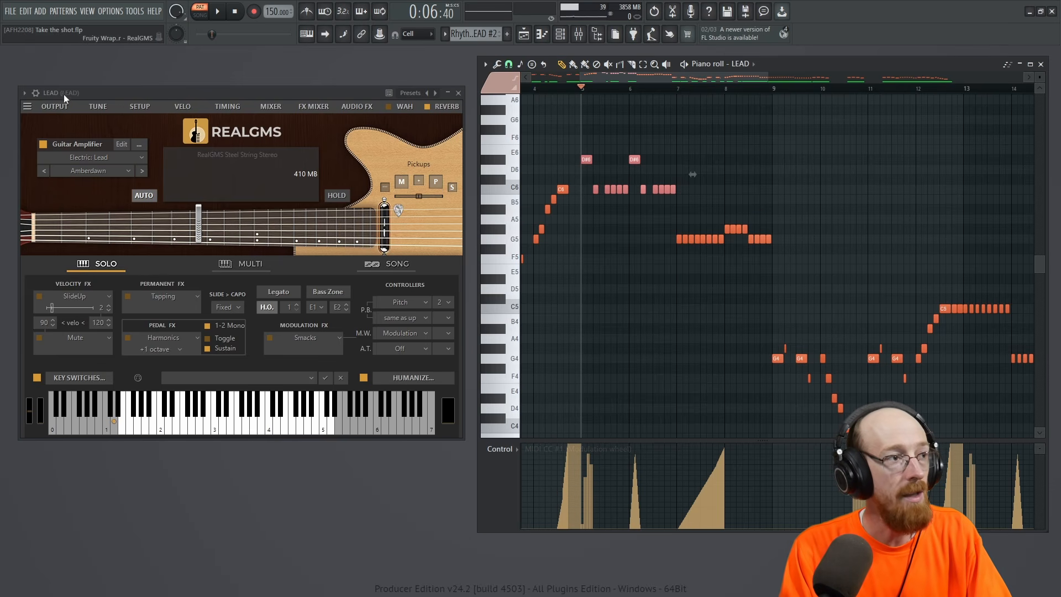
Browse the LEAD instrument's parameters in the project browser down to its MIDI CC entries.
{"action": "left_click", "coordinate": [24, 93]}
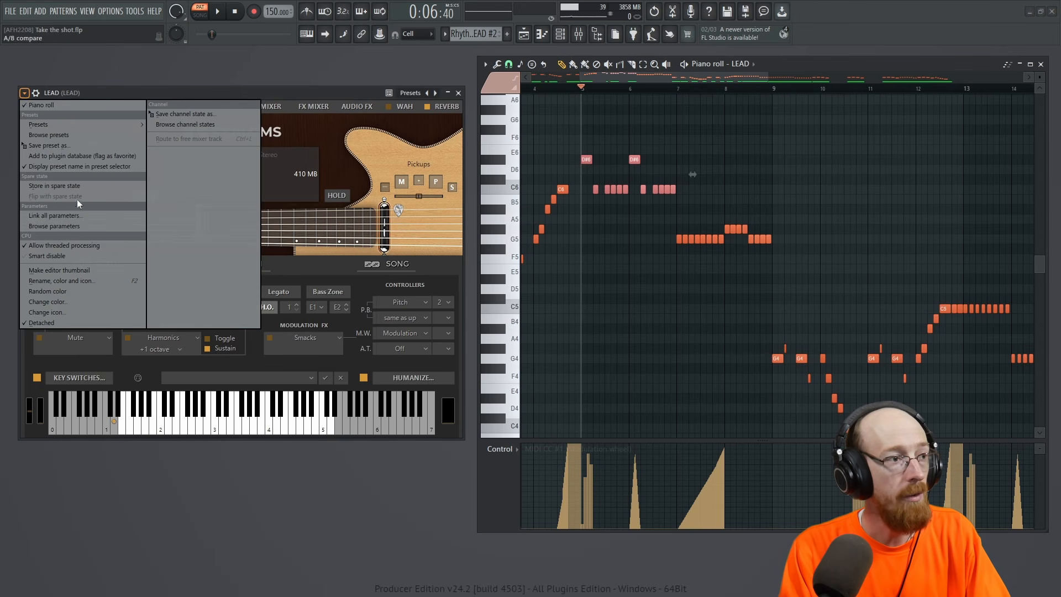
{"action": "left_click", "coordinate": [54, 226]}
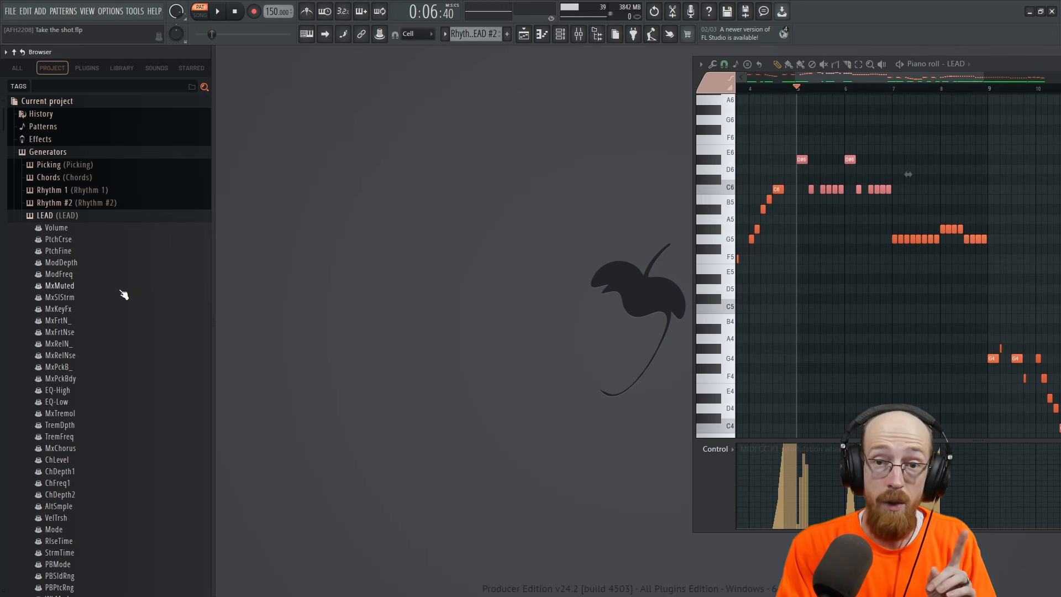
{"action": "scroll", "coordinate": [124, 295], "scroll_direction": "down", "scroll_amount": 10}
{"action": "scroll", "coordinate": [126, 299], "scroll_direction": "down", "scroll_amount": 12}
{"action": "scroll", "coordinate": [126, 298], "scroll_direction": "up", "scroll_amount": 10}
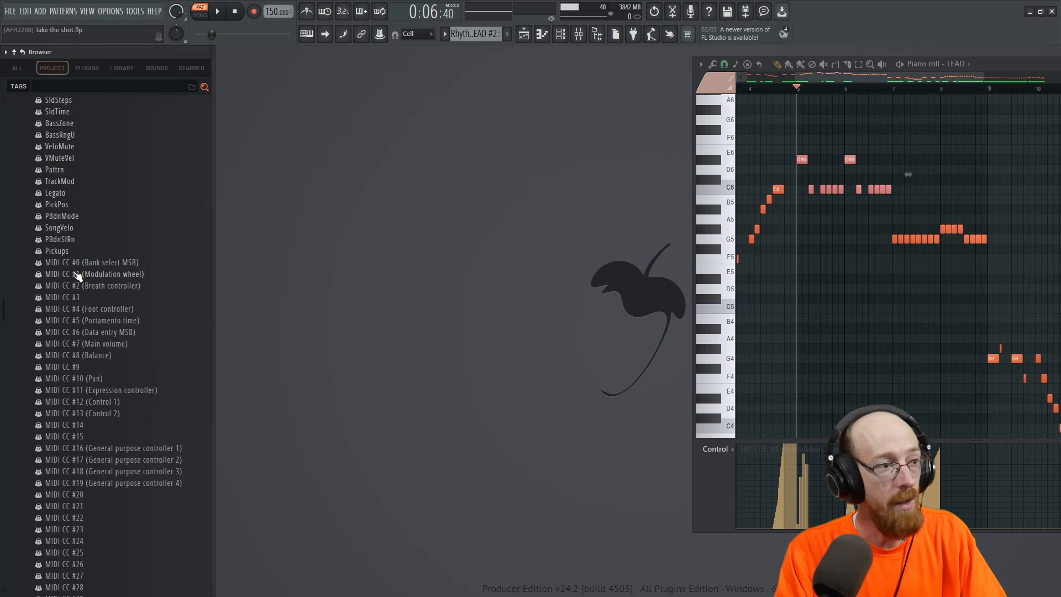
Review the event options of MIDI CC #1 (Modulation wheel) and show its events in the LEAD control lane.
{"action": "right_click", "coordinate": [73, 275]}
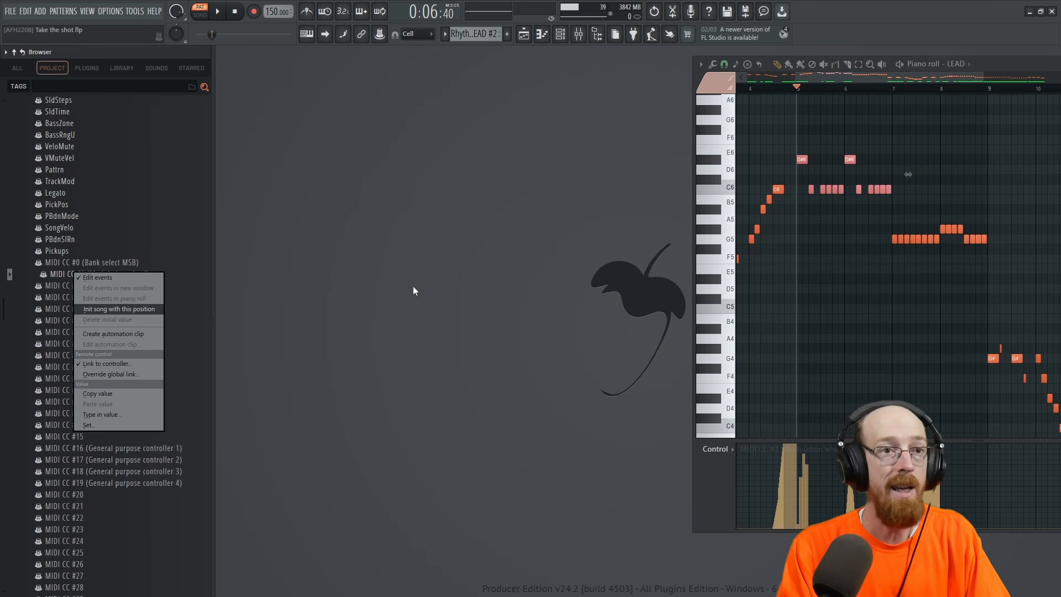
{"action": "left_click", "coordinate": [400, 311]}
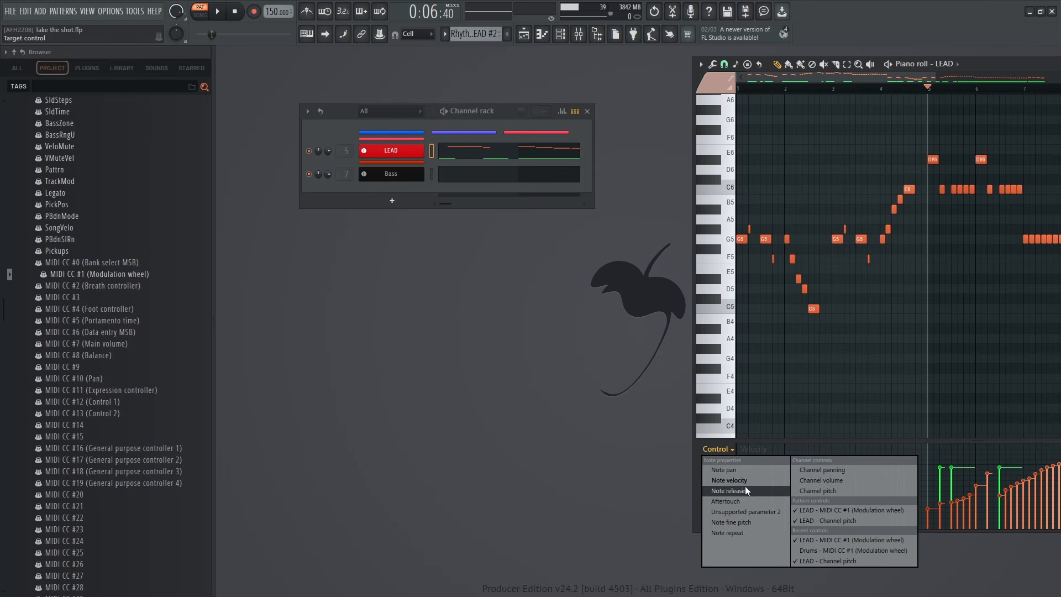
{"action": "left_click", "coordinate": [874, 509]}
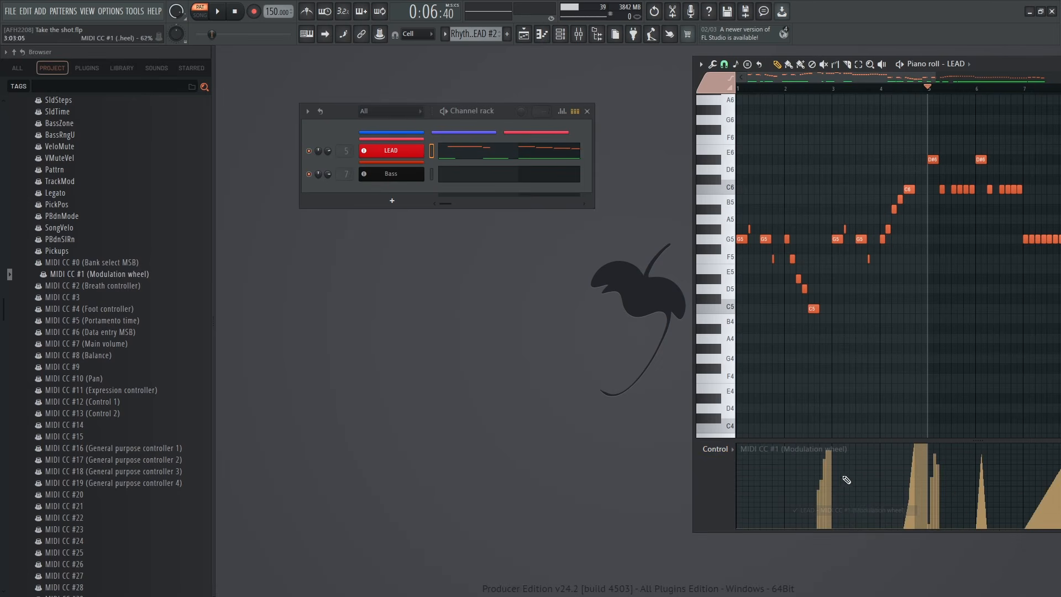
{"action": "right_click", "coordinate": [123, 275]}
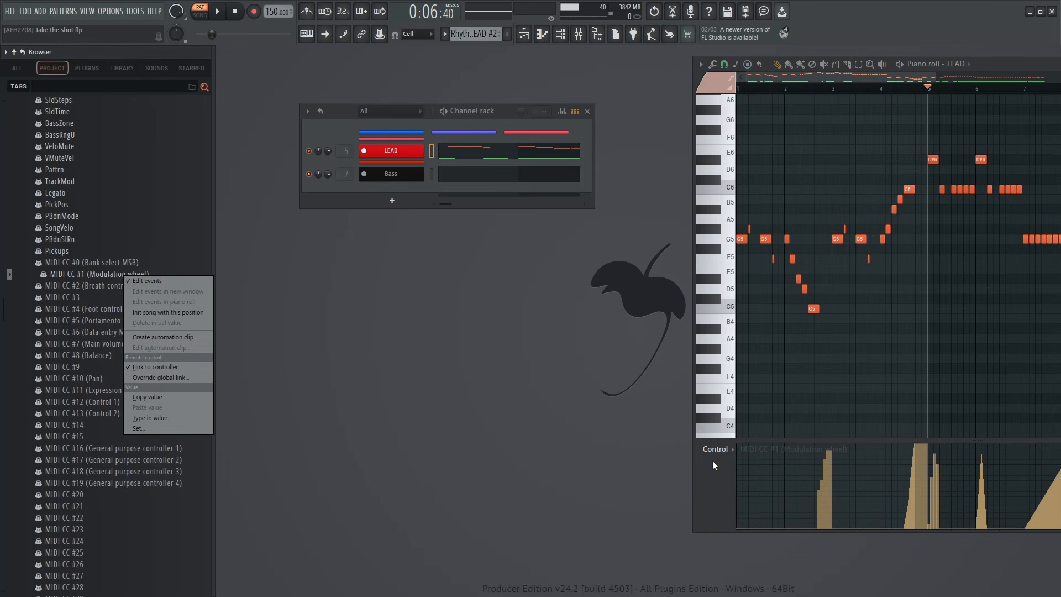
Switch the LEAD control lane to note velocity and check the piano-roll event editing option of MIDI CC #1 (Modulation wheel).
{"action": "left_click", "coordinate": [729, 453]}
{"action": "left_click", "coordinate": [763, 482]}
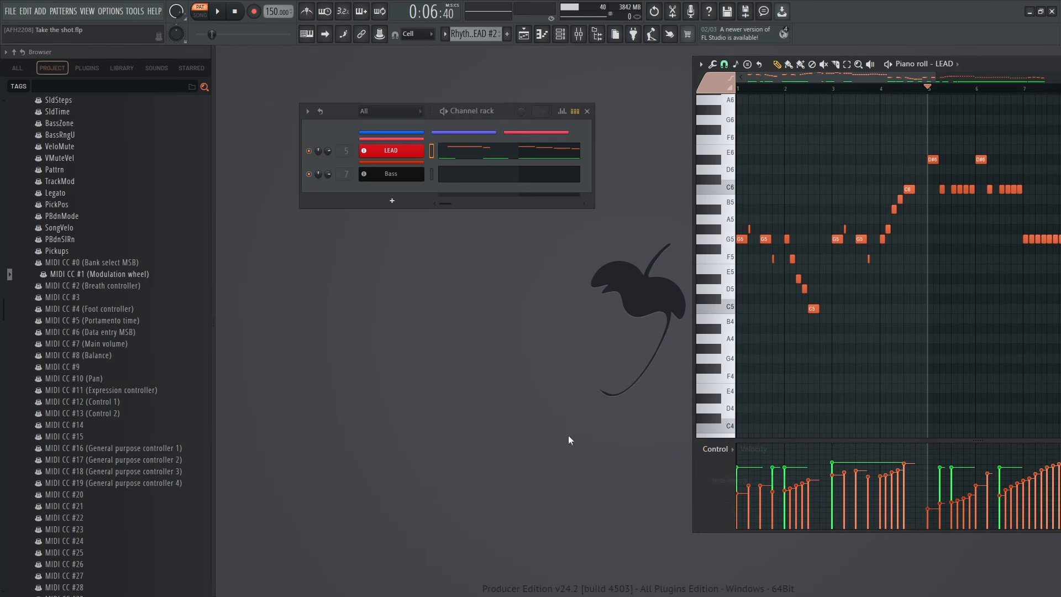
{"action": "right_click", "coordinate": [156, 275]}
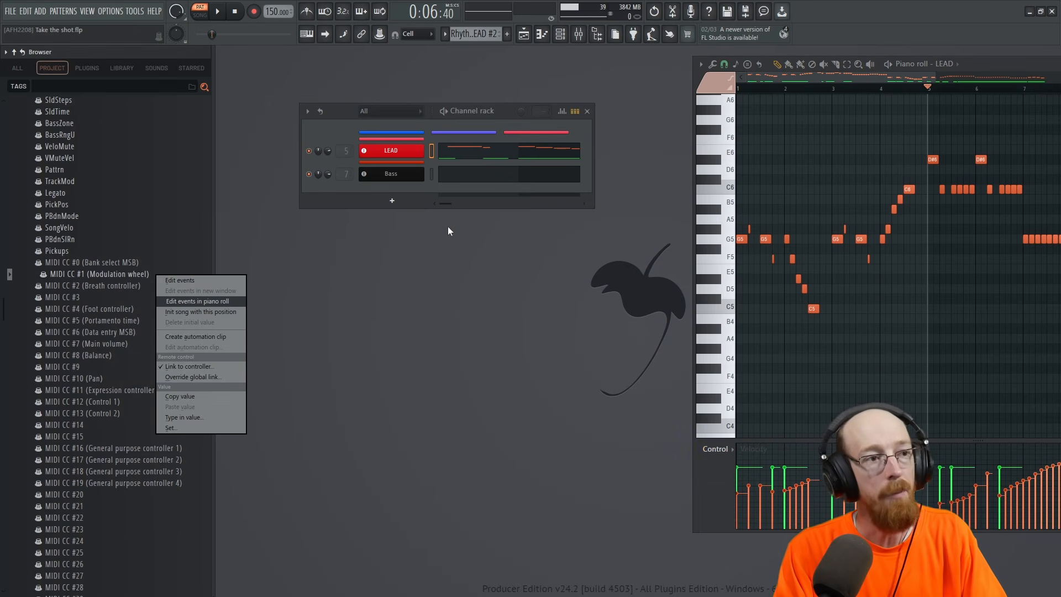
{"action": "left_click", "coordinate": [316, 185]}
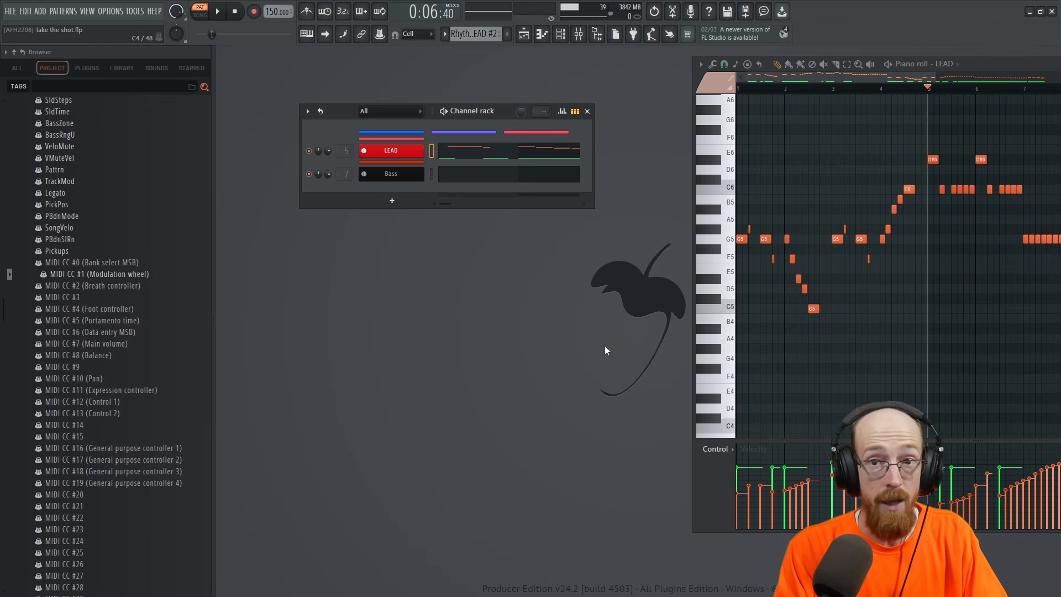